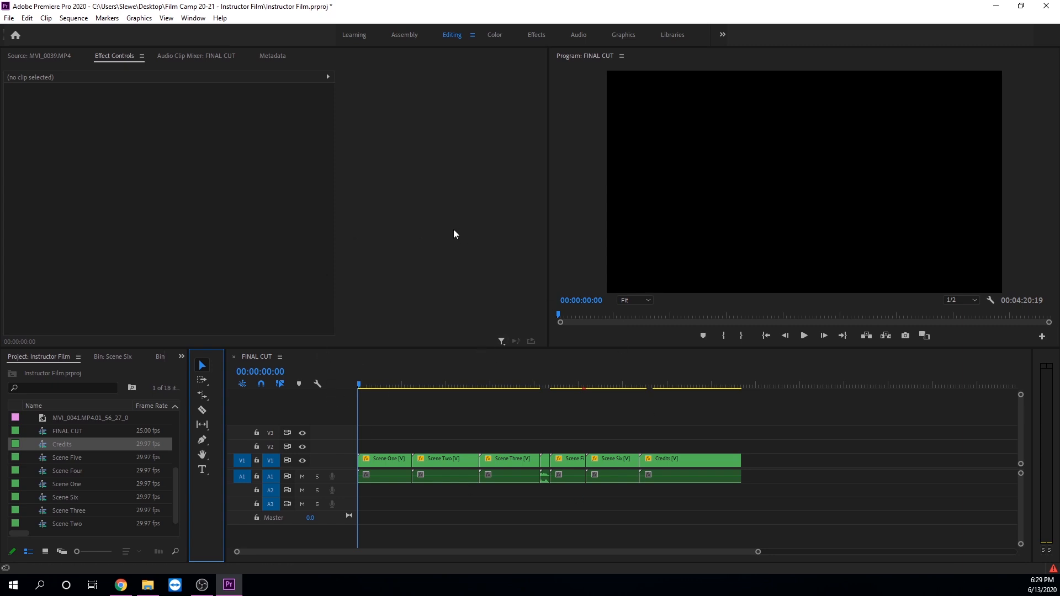
Save the project and make the FINAL CUT sequence the active timeline after briefly opening Scene Five
key("ctrl+s")
left_click(379, 361)
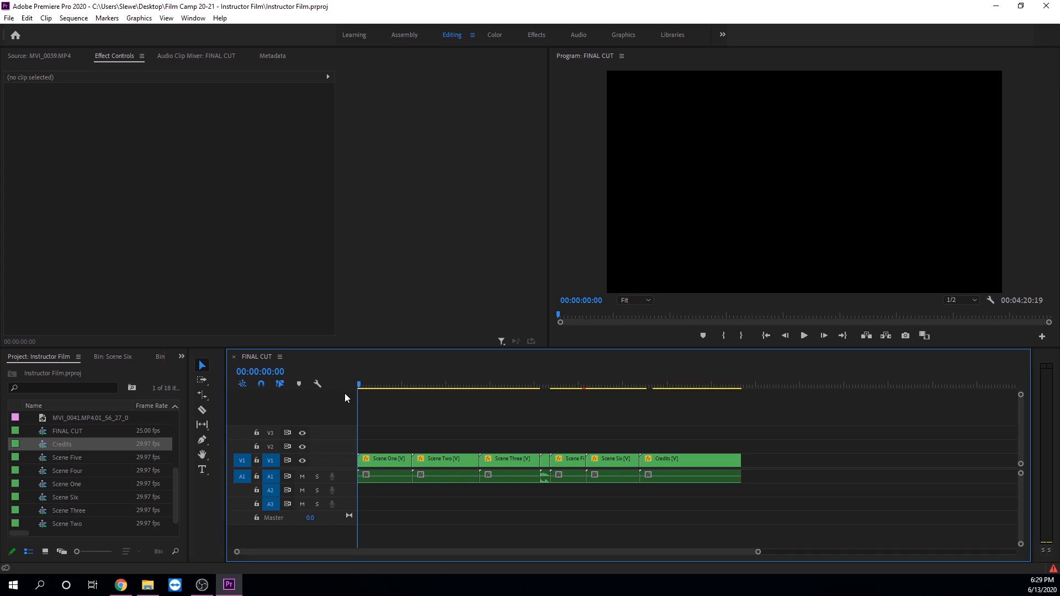
double_click(71, 462)
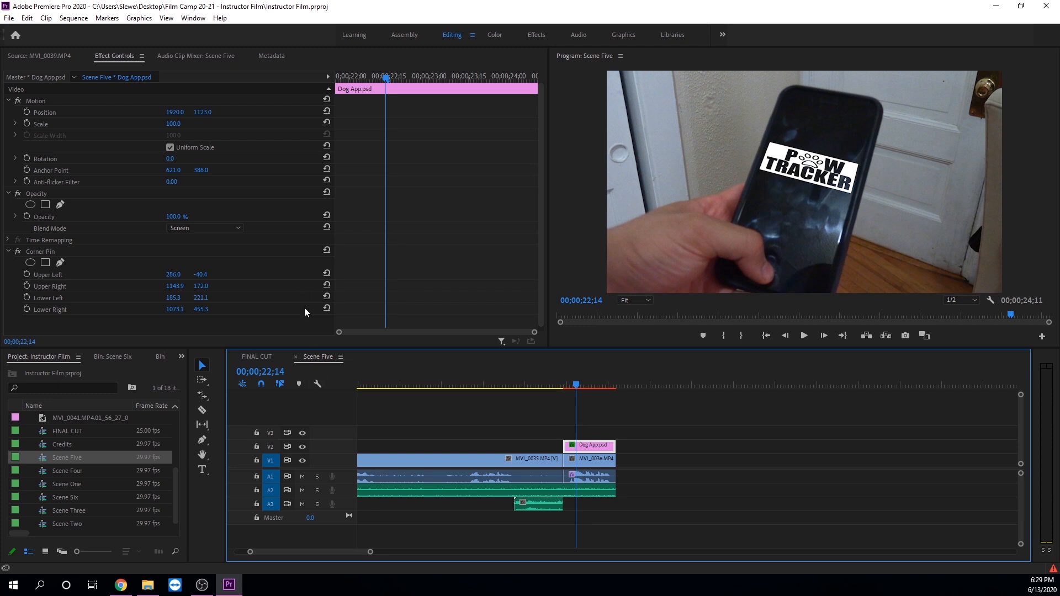
left_click(259, 357)
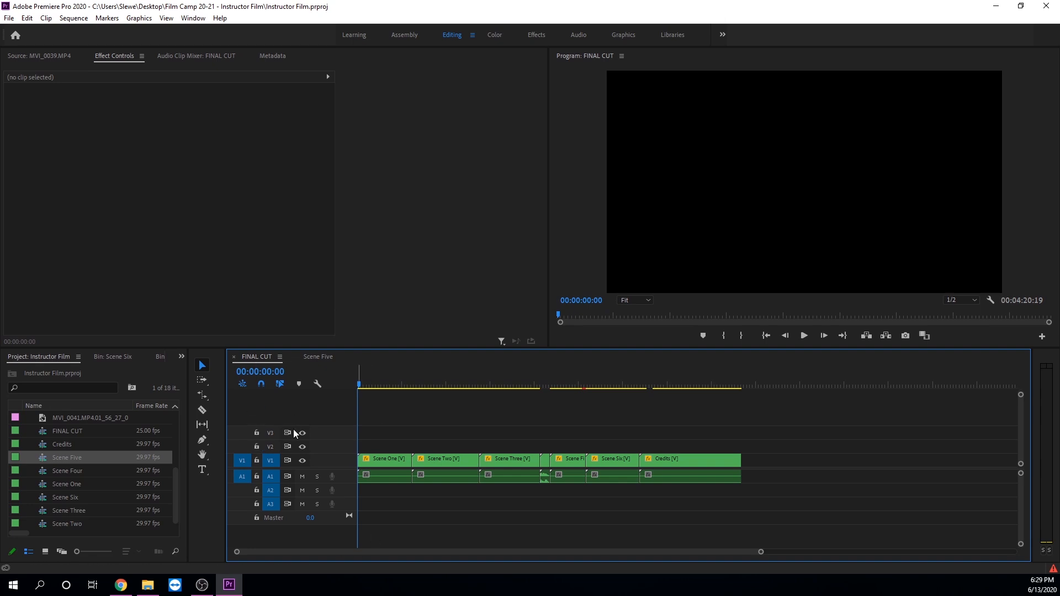
Open the media export settings for the FINAL CUT sequence
left_click(10, 21)
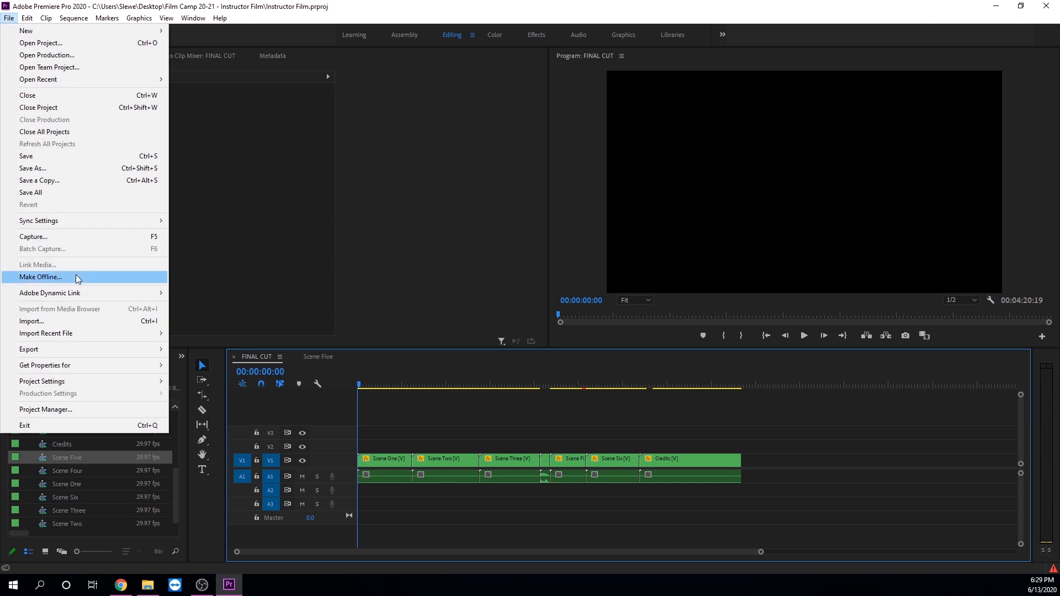
mouse_move(138, 353)
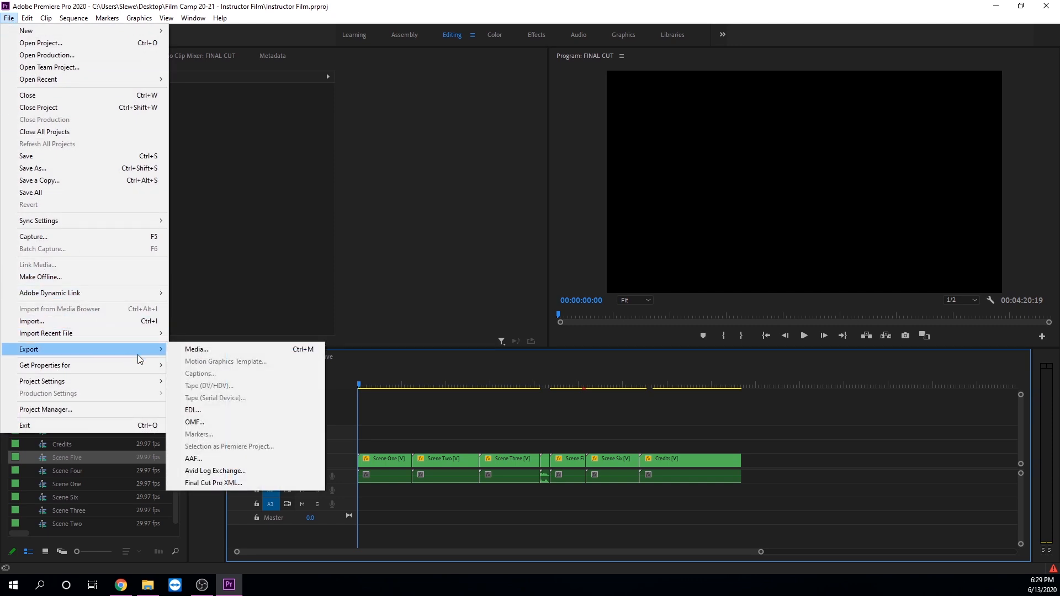
left_click(187, 351)
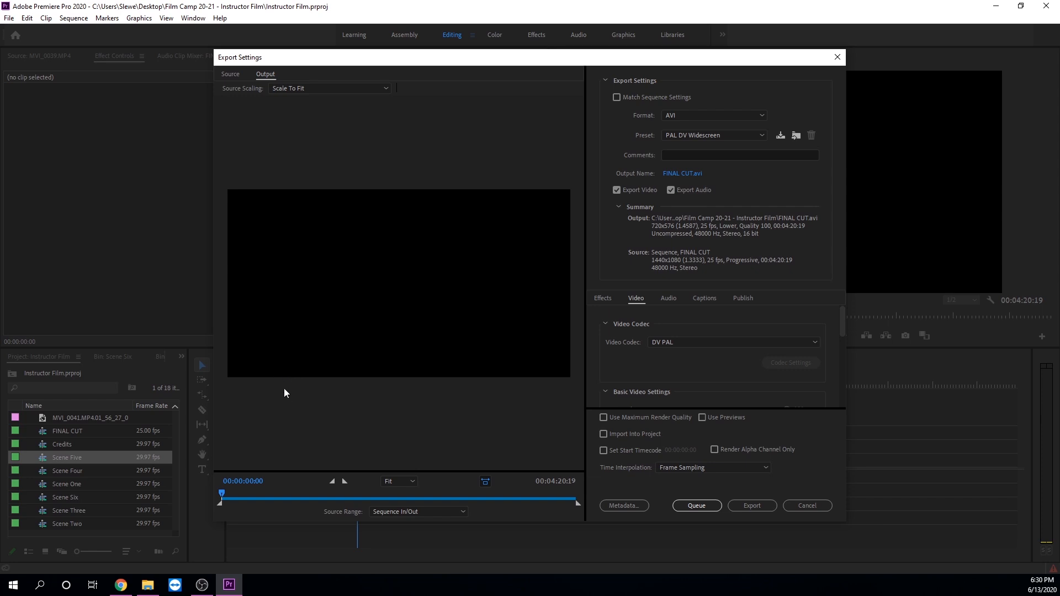
Scrub through the export preview to review the sequence
left_click_drag(235, 494, 324, 505)
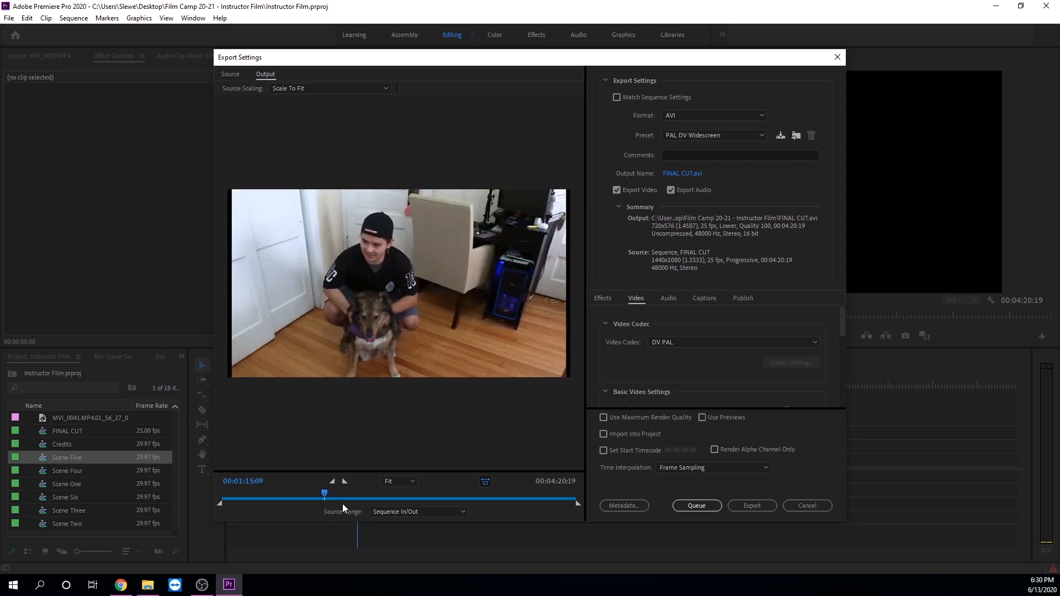
left_click_drag(325, 500, 190, 471)
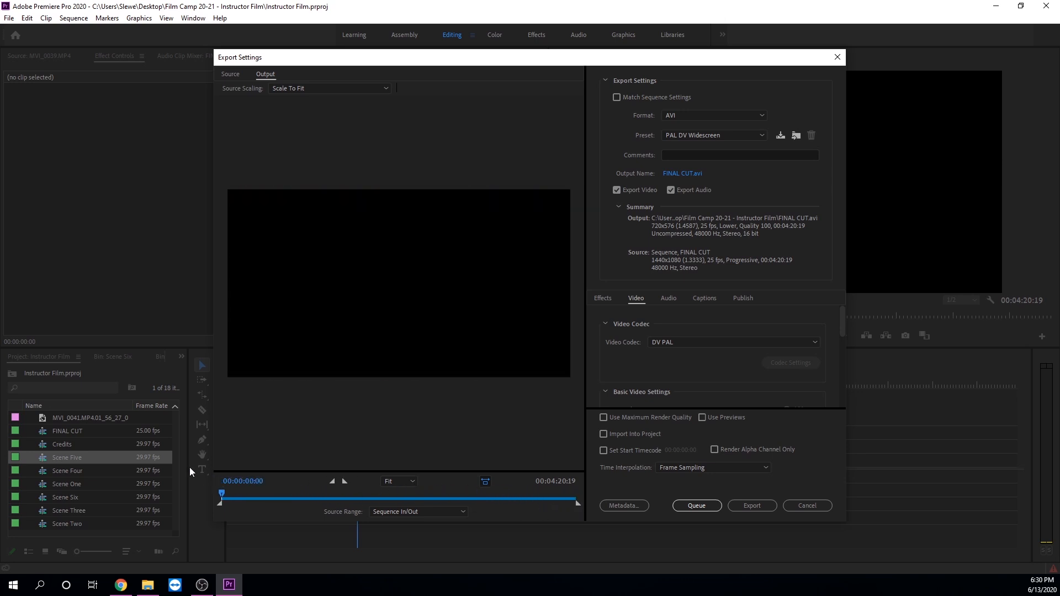
mouse_move(577, 497)
left_mouse_down()
mouse_move(238, 485)
mouse_move(560, 485)
left_mouse_up()
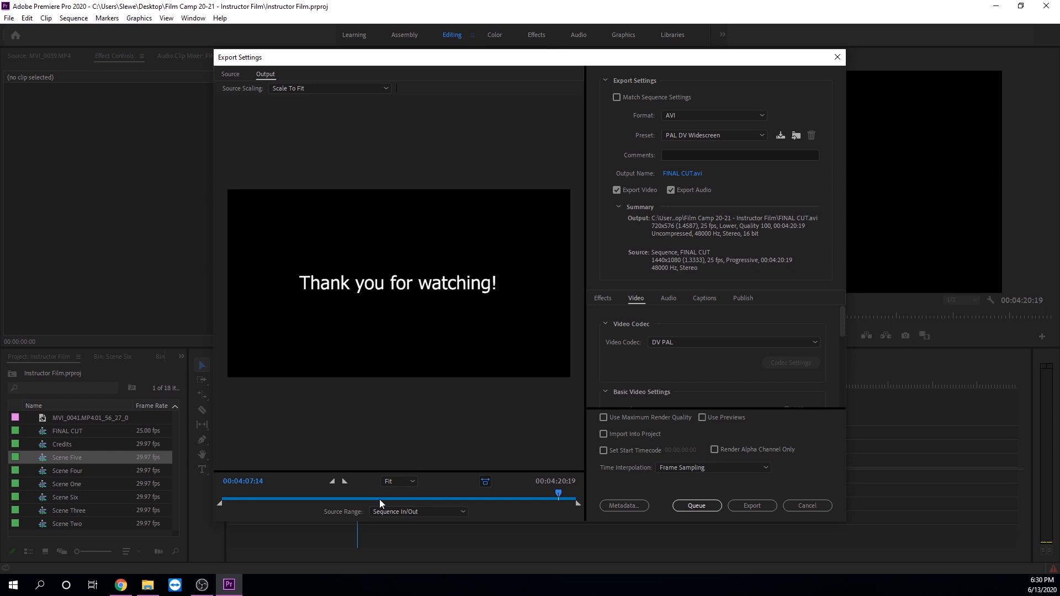
left_click_drag(418, 499, 440, 498)
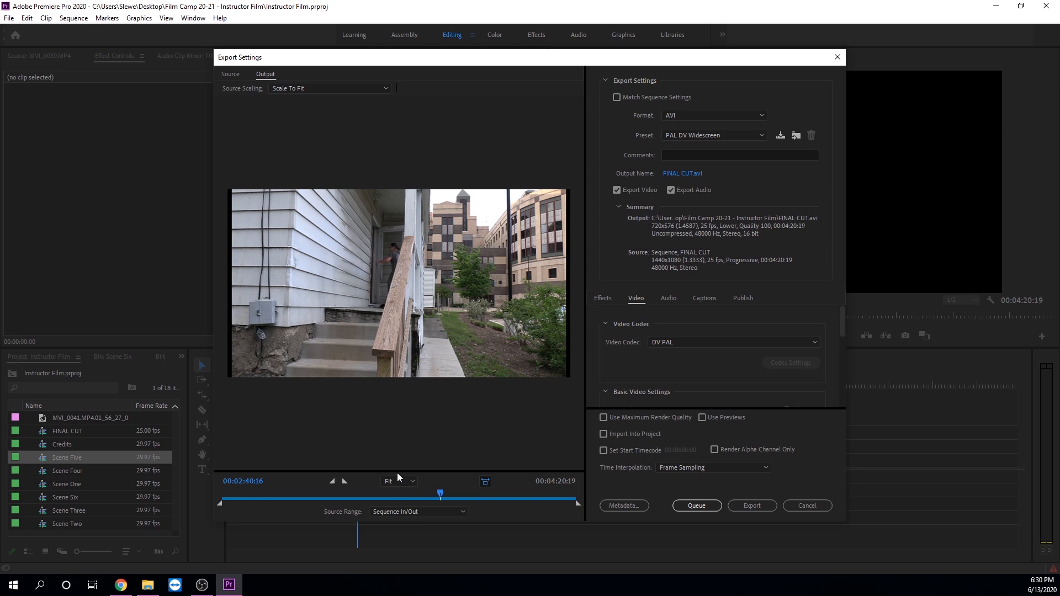
Set the export source range to Sequence In/Out
left_click(419, 513)
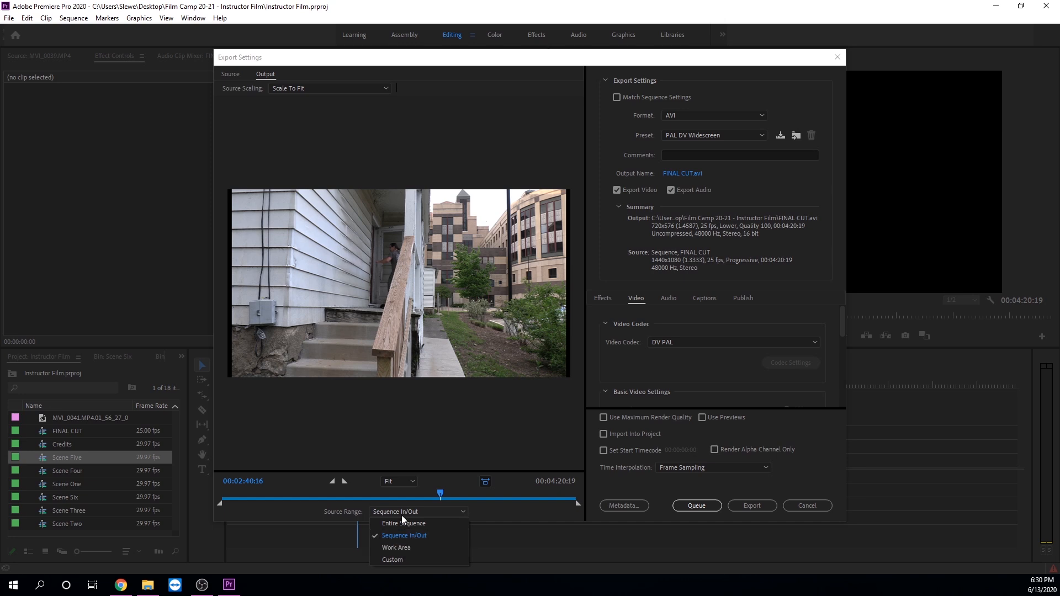
left_click(401, 523)
left_click(398, 510)
left_click(397, 535)
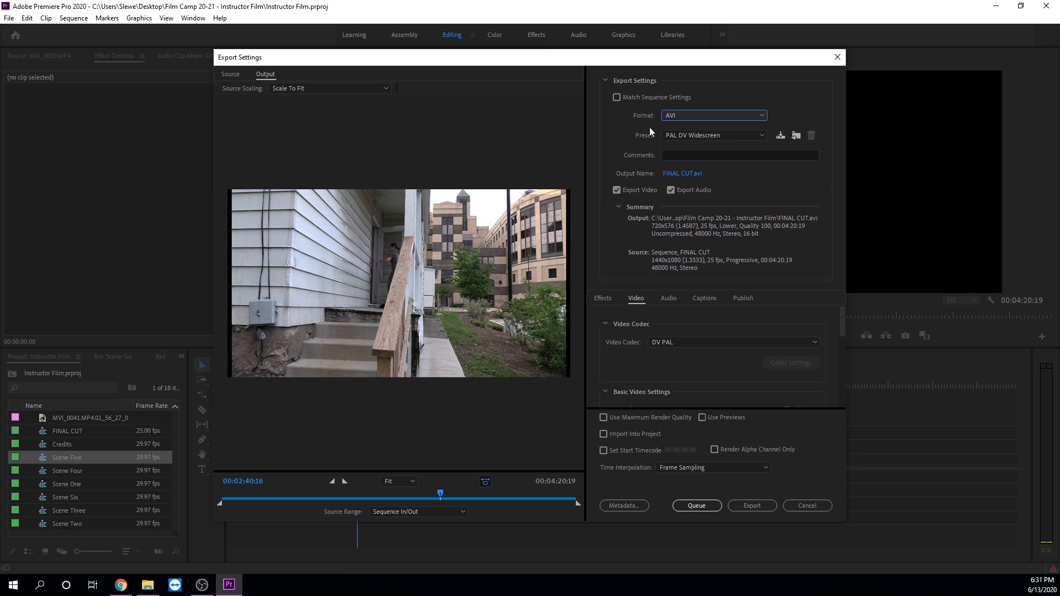
Set the export format to H.264 with the Match Source - High bitrate preset
left_click(667, 115)
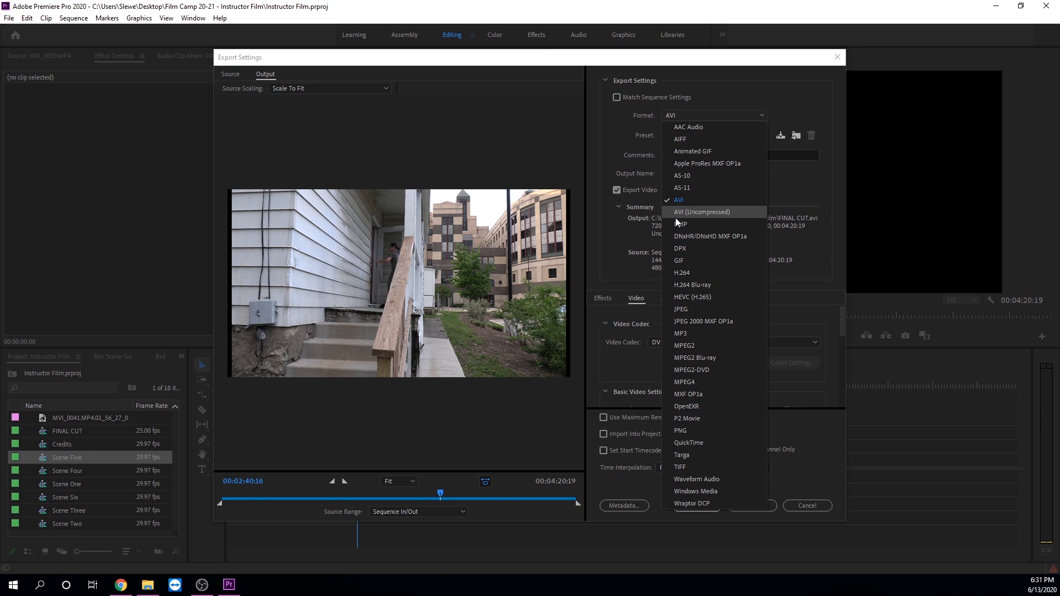
left_click(684, 271)
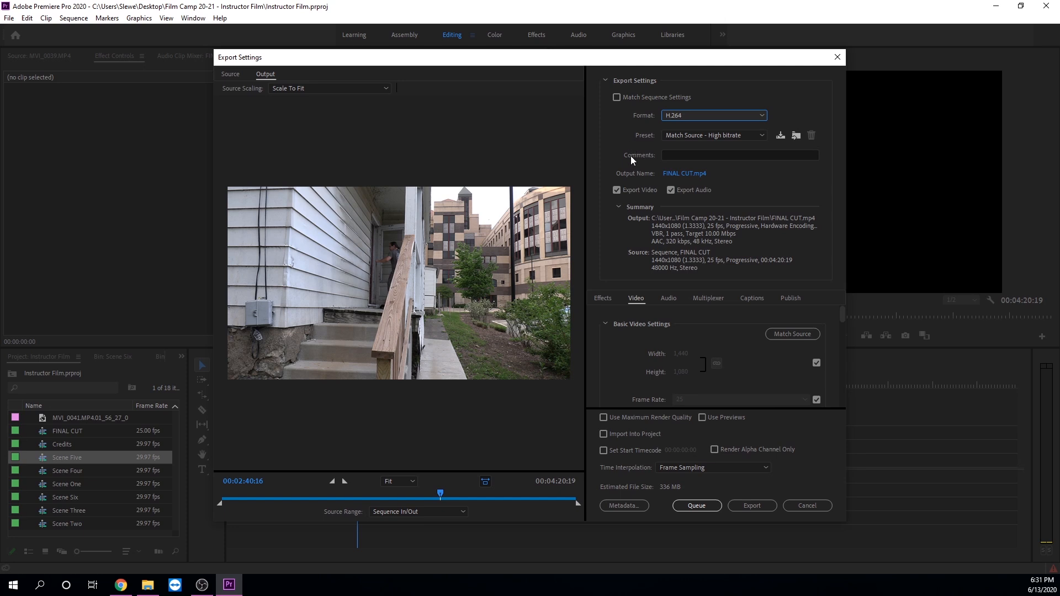
left_click(686, 135)
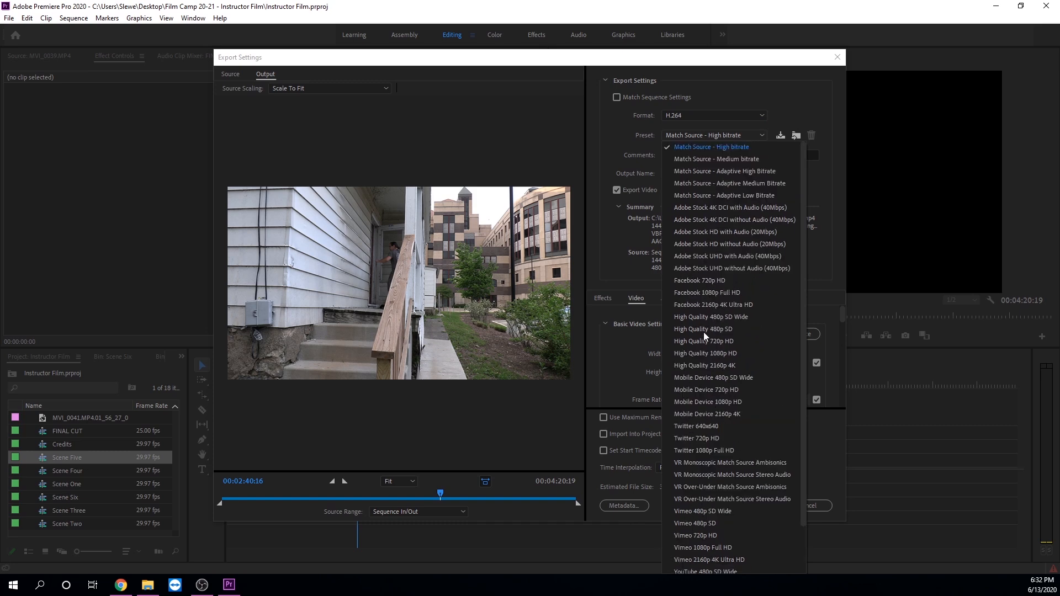
scroll(711, 420, "up", 2)
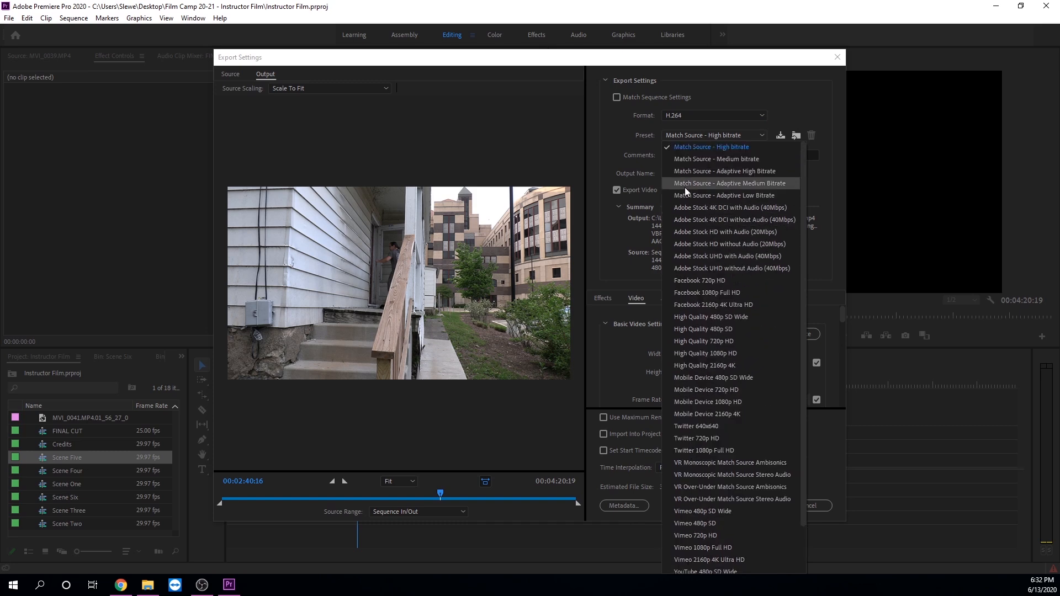
left_click(706, 137)
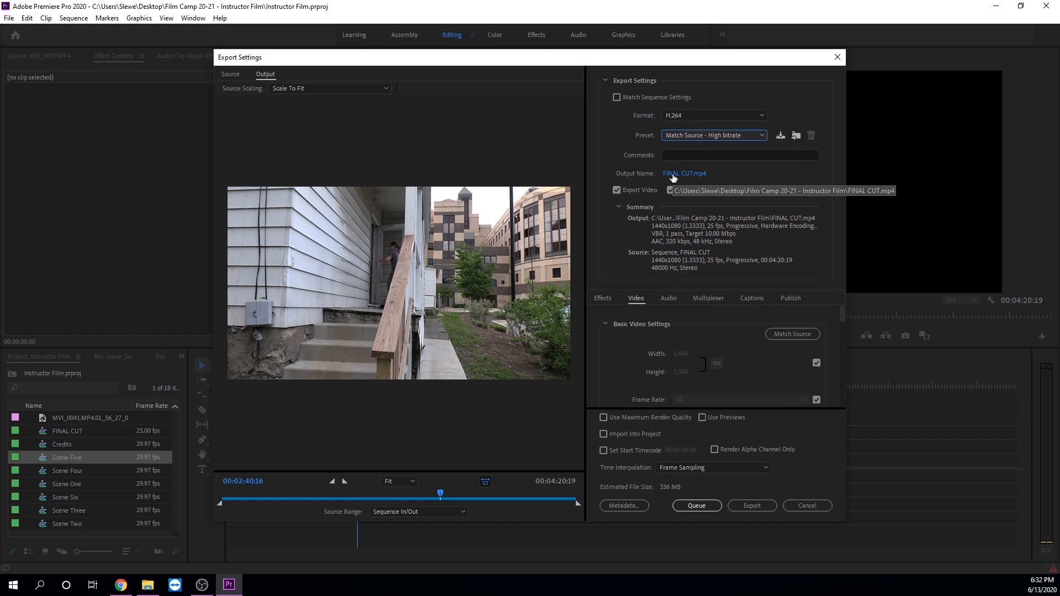
Browse the Desktop folders in the output location dialog, ending in the Film Camp 20-21 - Instructor Film folder
left_click(672, 175)
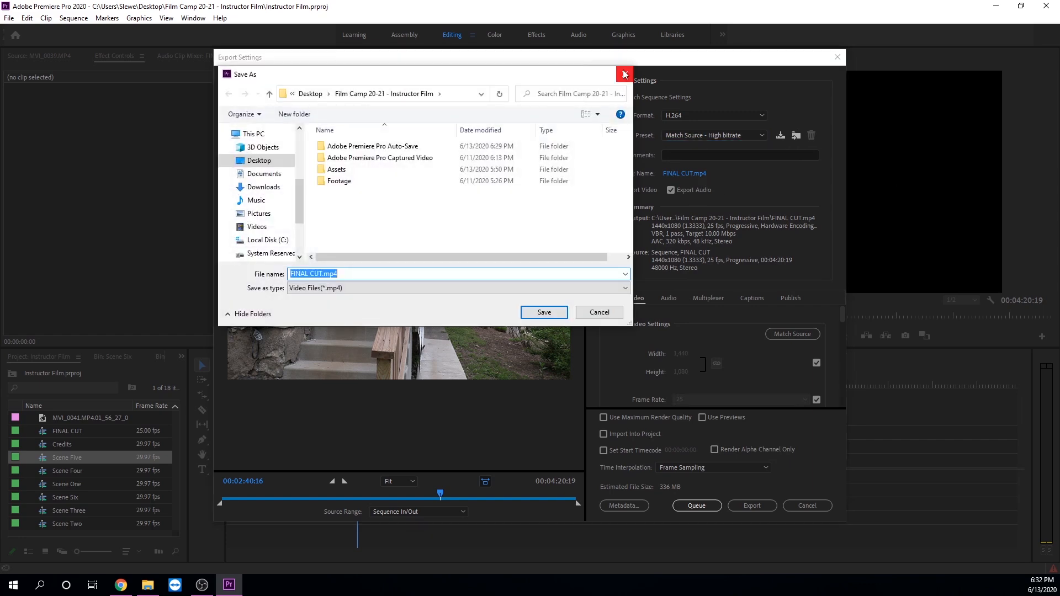
left_click(625, 74)
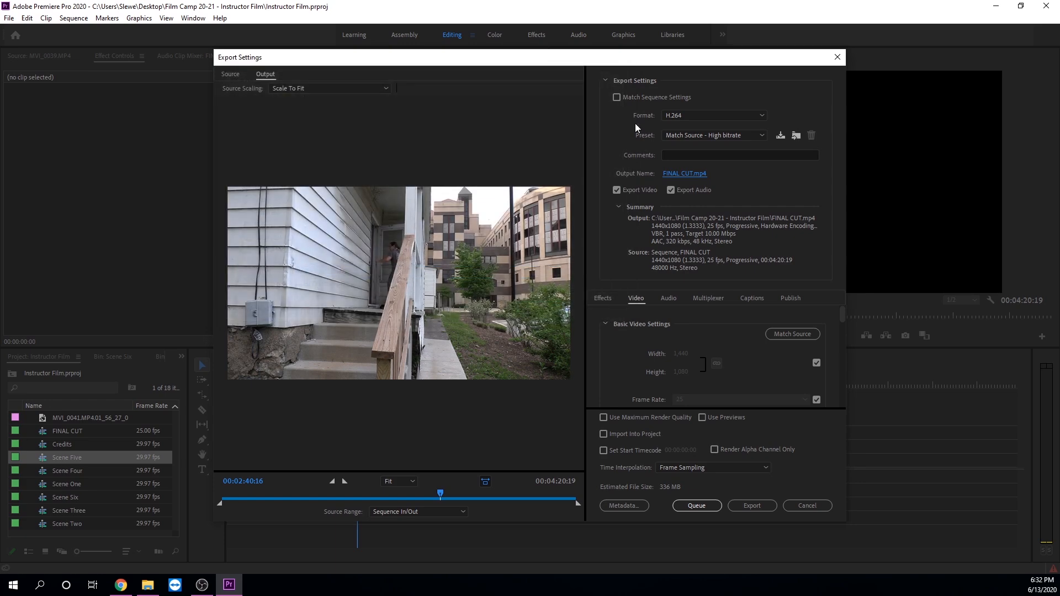
left_click(667, 173)
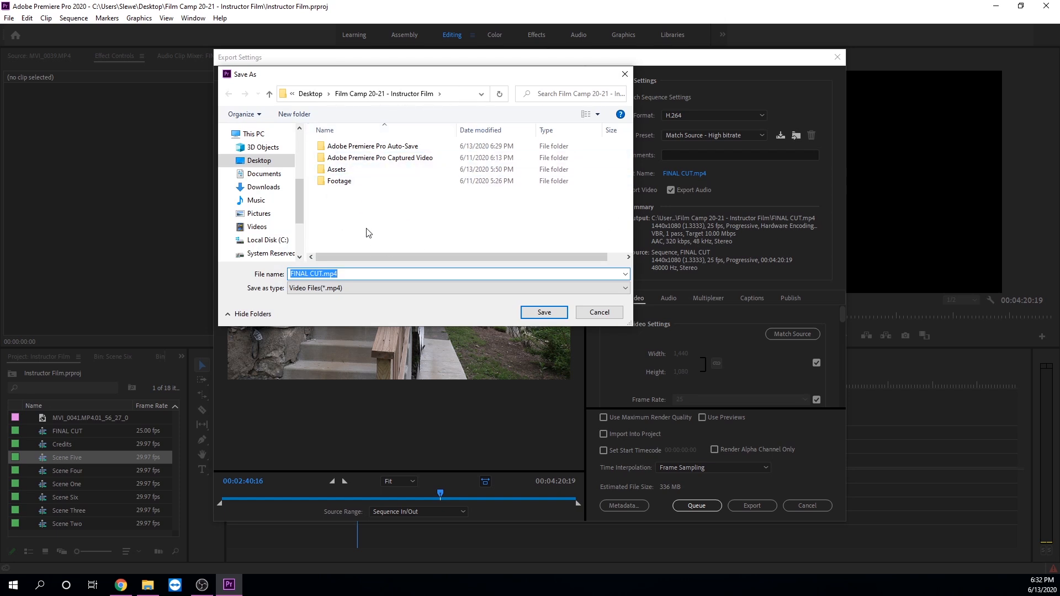
left_click(310, 94)
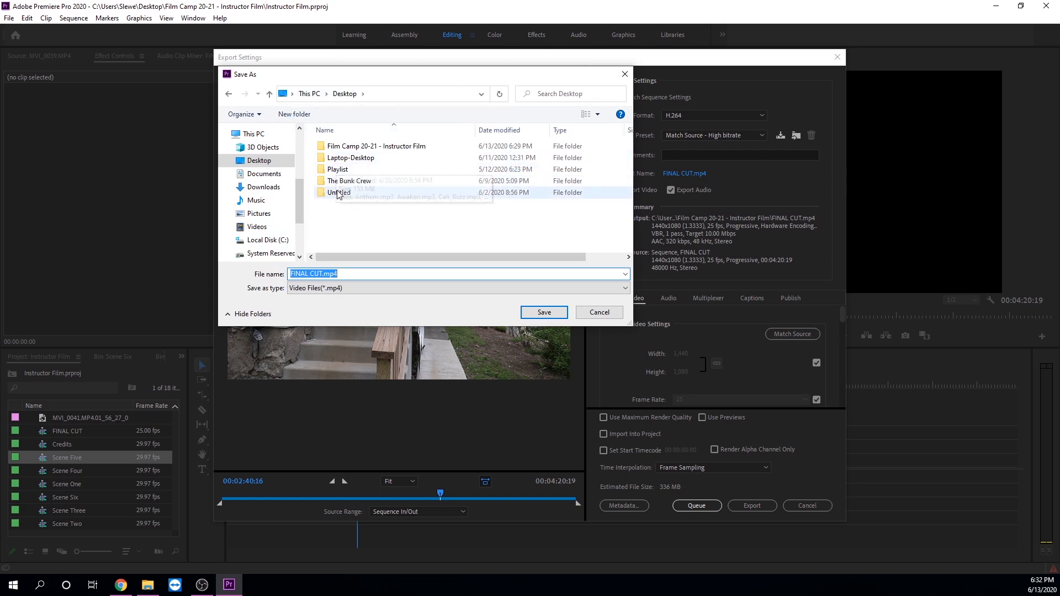
double_click(339, 157)
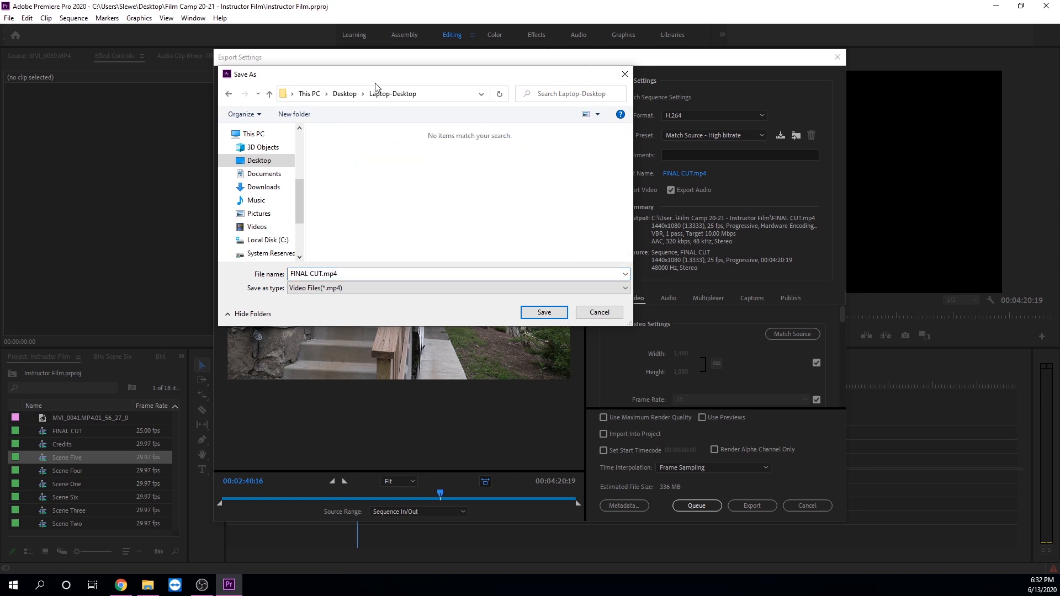
left_click(344, 93)
double_click(364, 146)
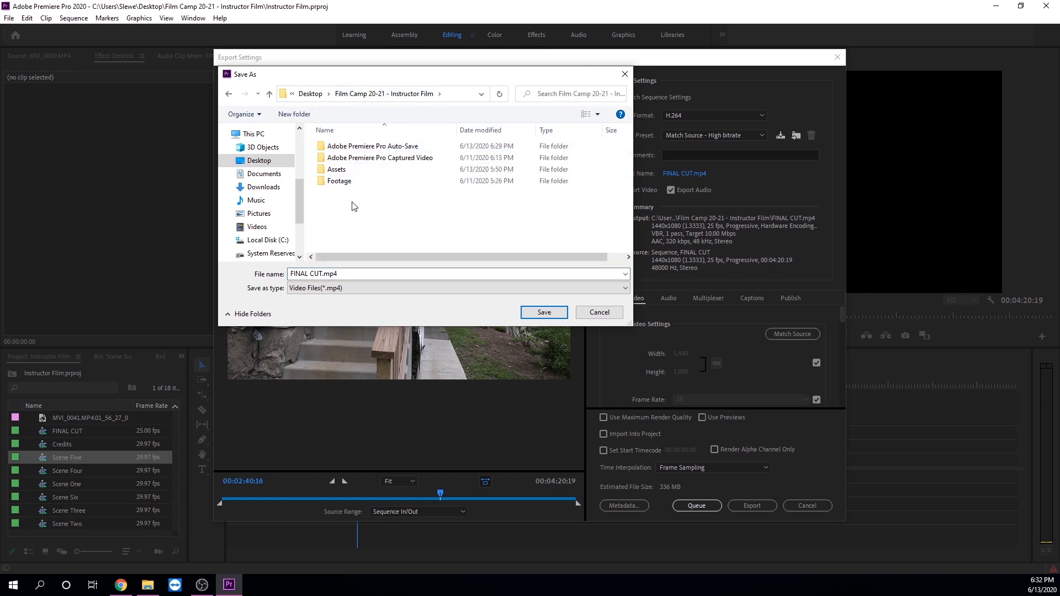
Name the output file Instructor Film - Final Cut in the Film Camp 20-21 - Instructor Film folder
left_click(345, 272)
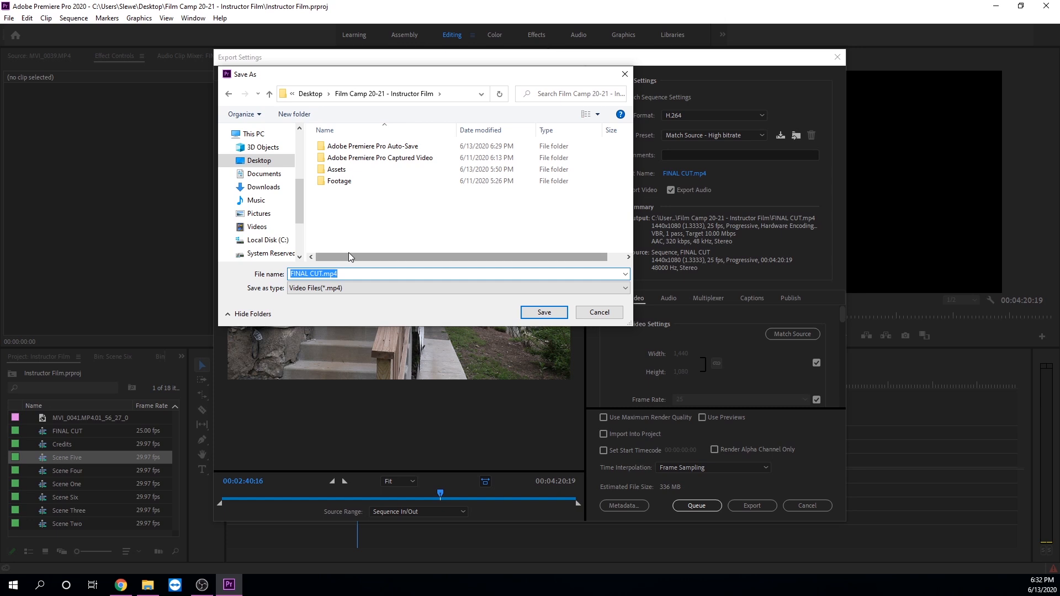
type("In")
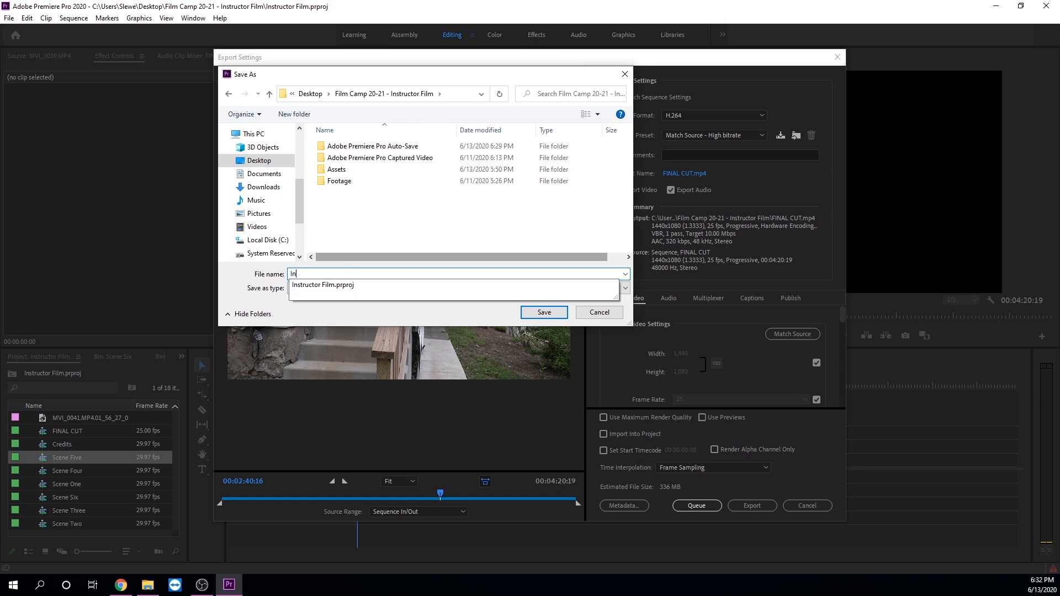
type("structor Film")
type(" =")
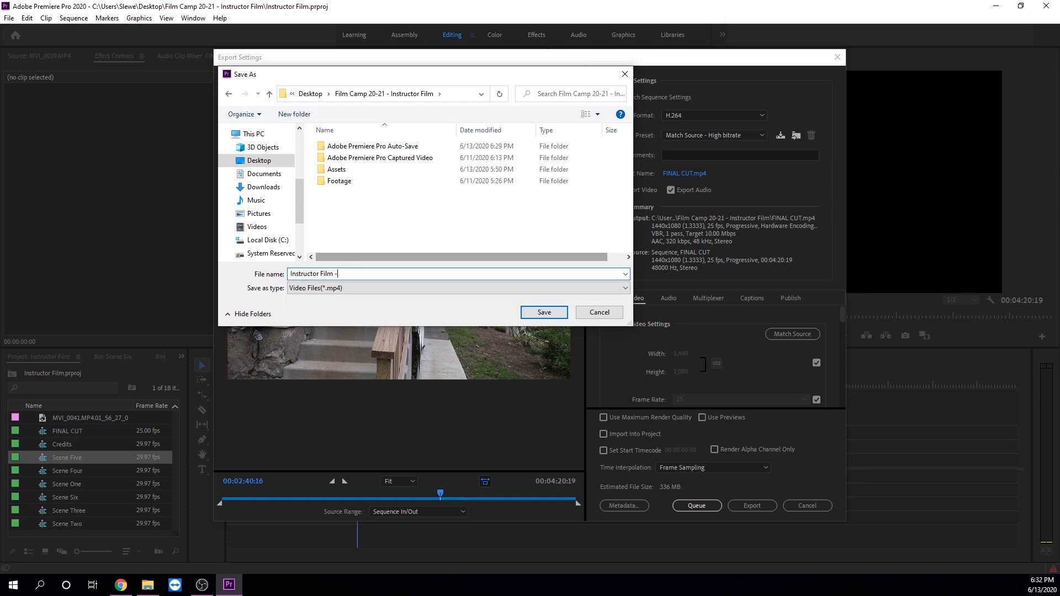
type(" Final Cut")
key("Return")
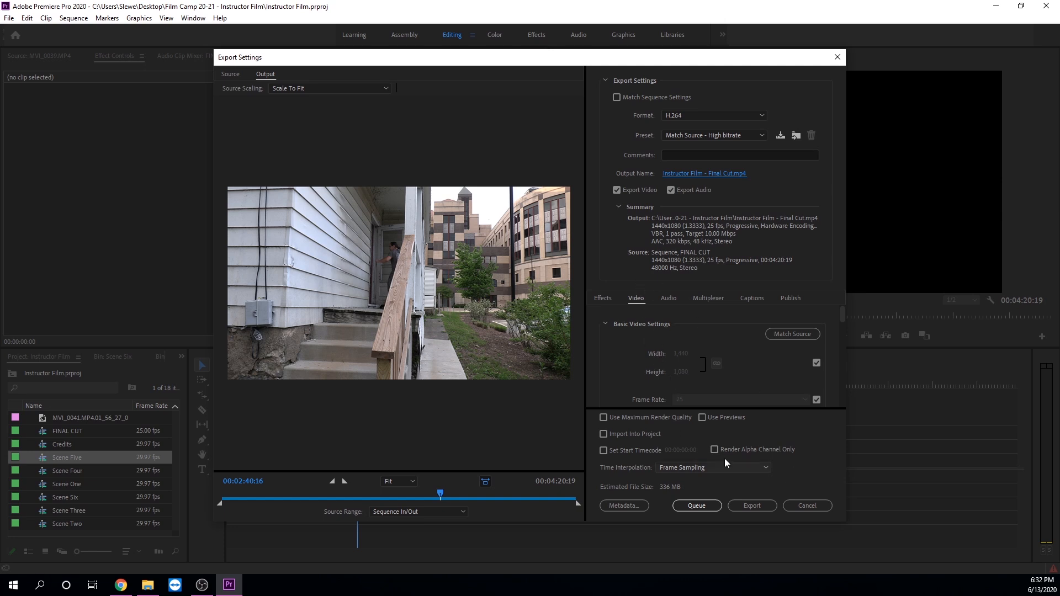
Export the sequence as Instructor Film - Final Cut.mp4
scroll(668, 370, "down", 6)
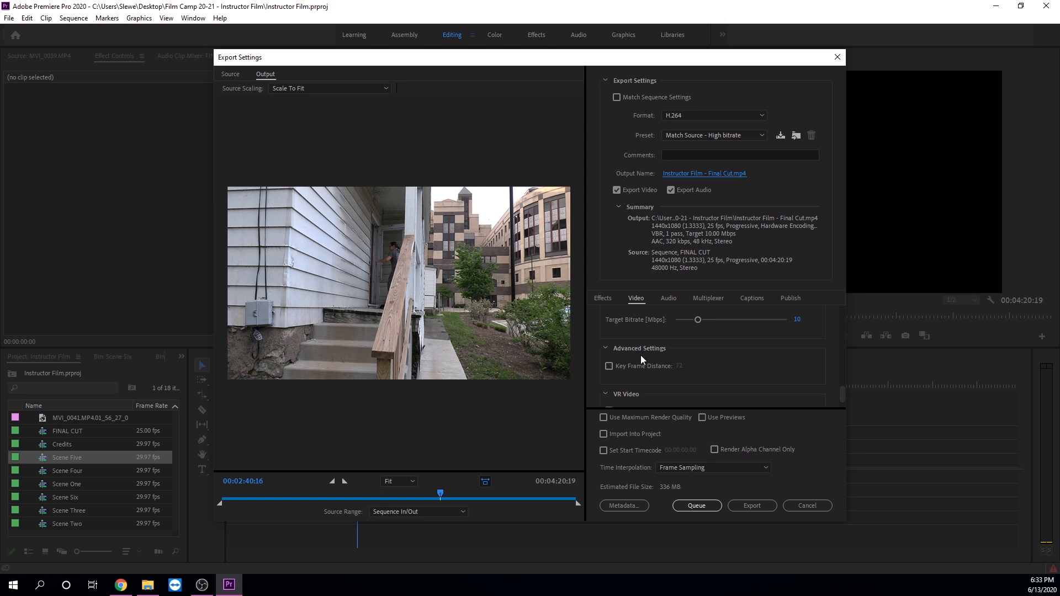
left_click(751, 502)
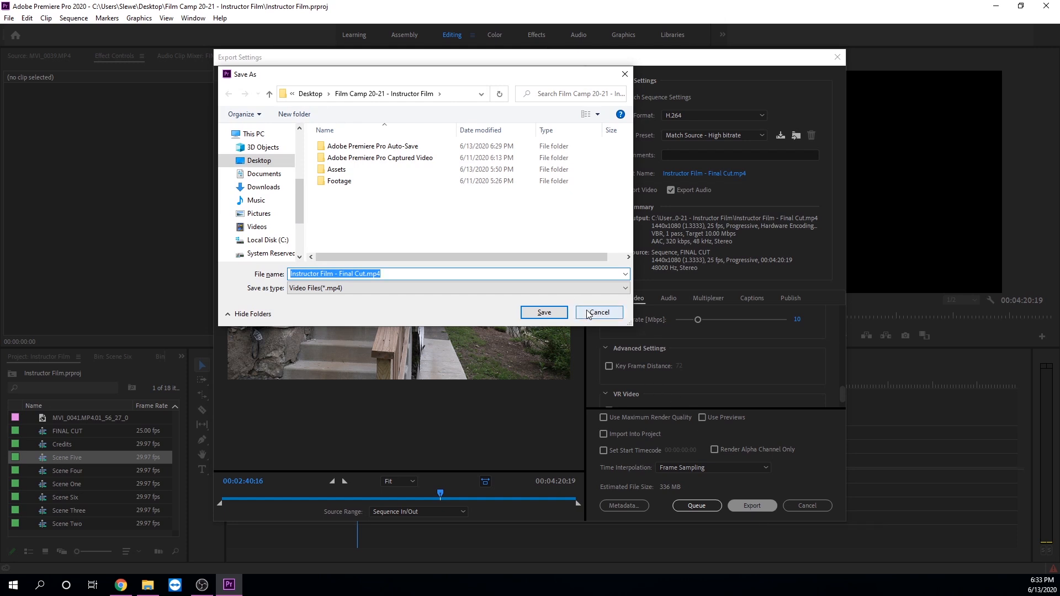
left_click(613, 313)
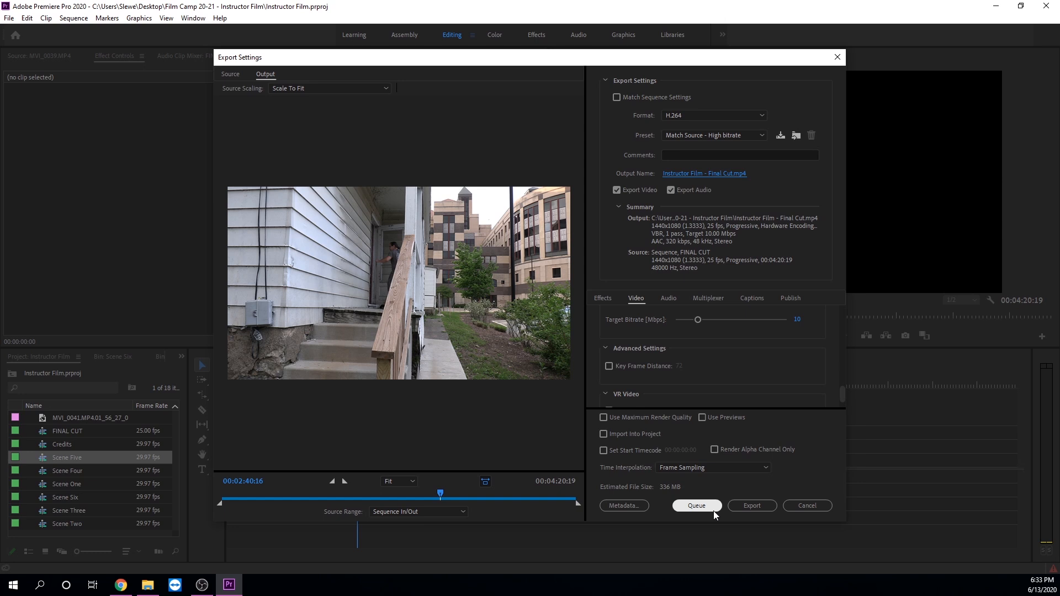
left_click(692, 504)
left_click(697, 505)
left_click(735, 506)
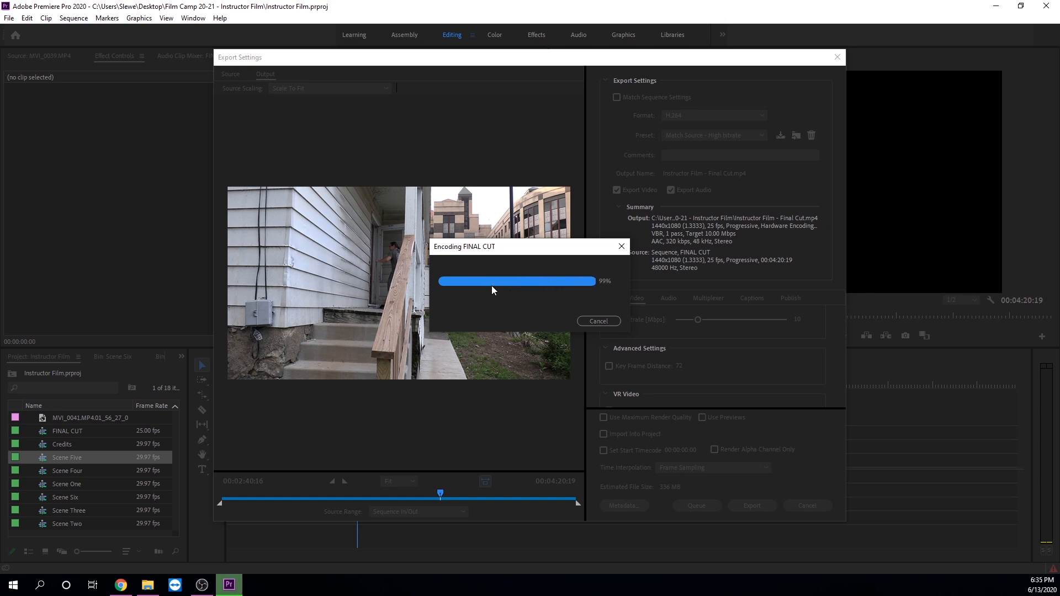
Switch to File Explorer and examine the exported Instructor Film - Final Cut.mp4 in the project folder
left_click_drag(410, 86, 416, 0)
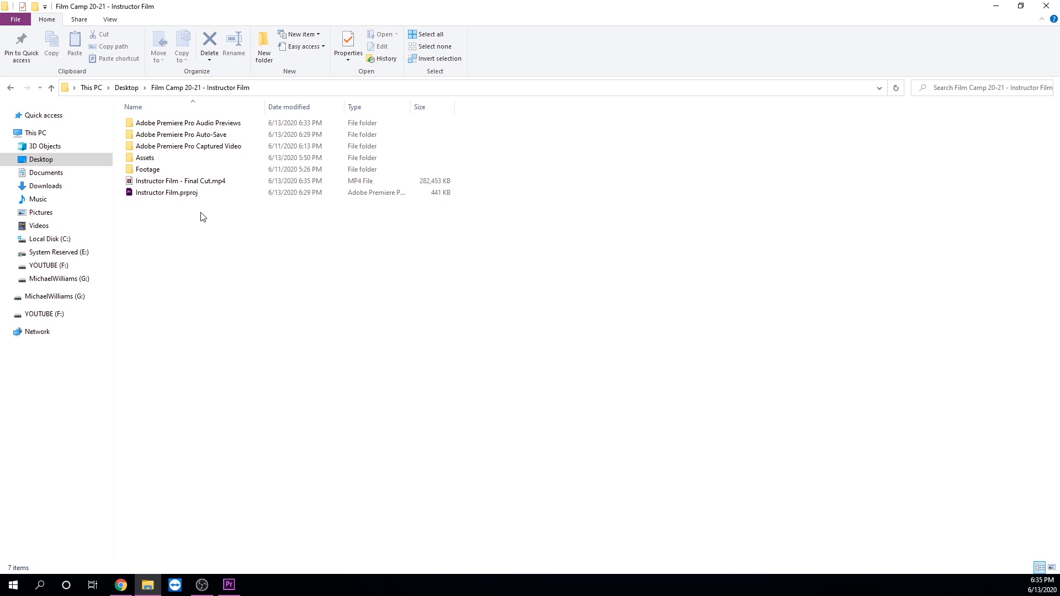
left_click(172, 183)
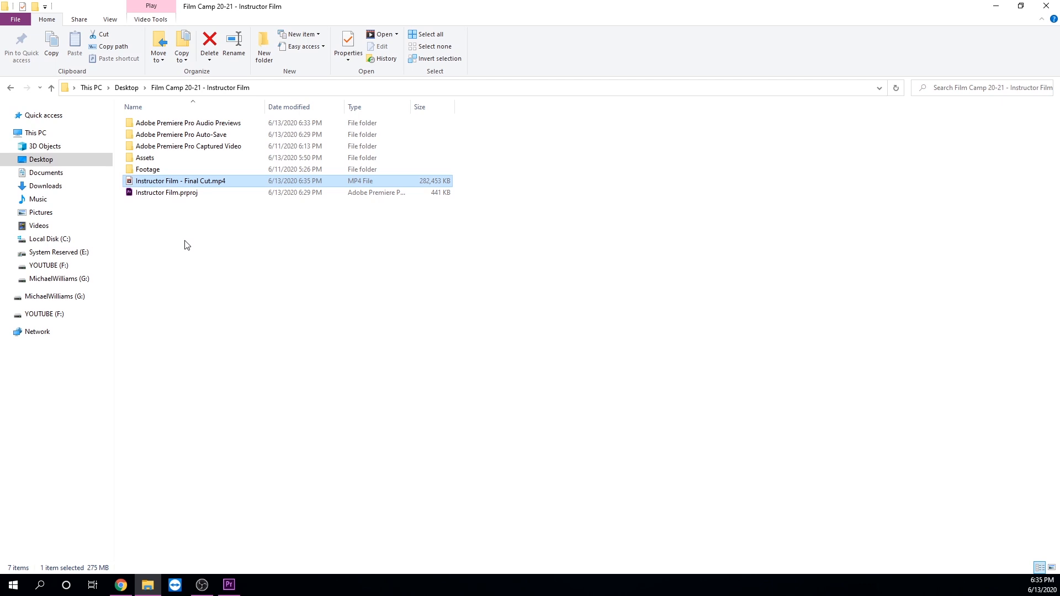
left_click(201, 236)
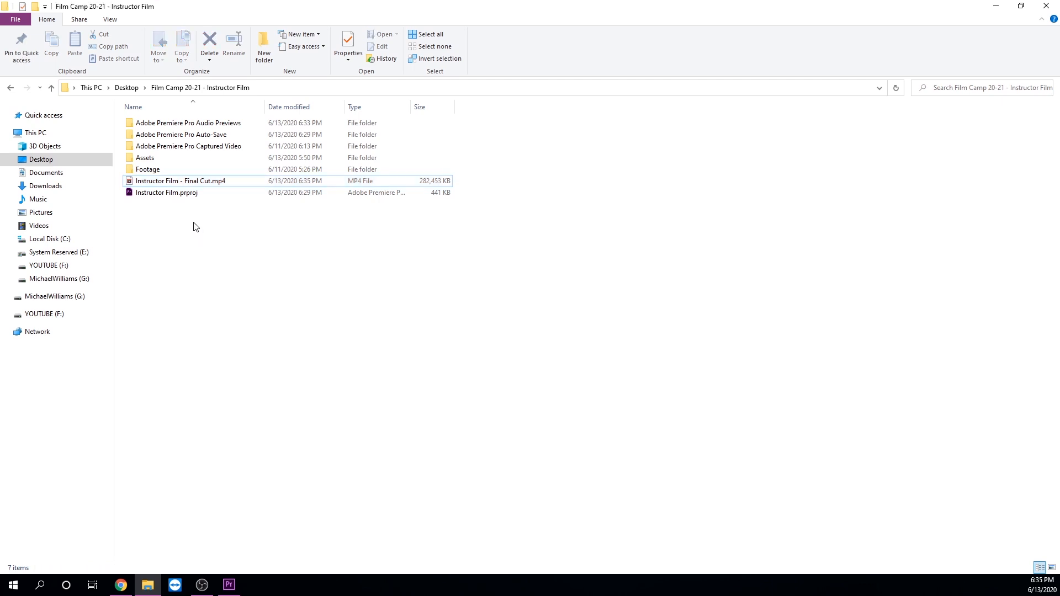
left_click(181, 196)
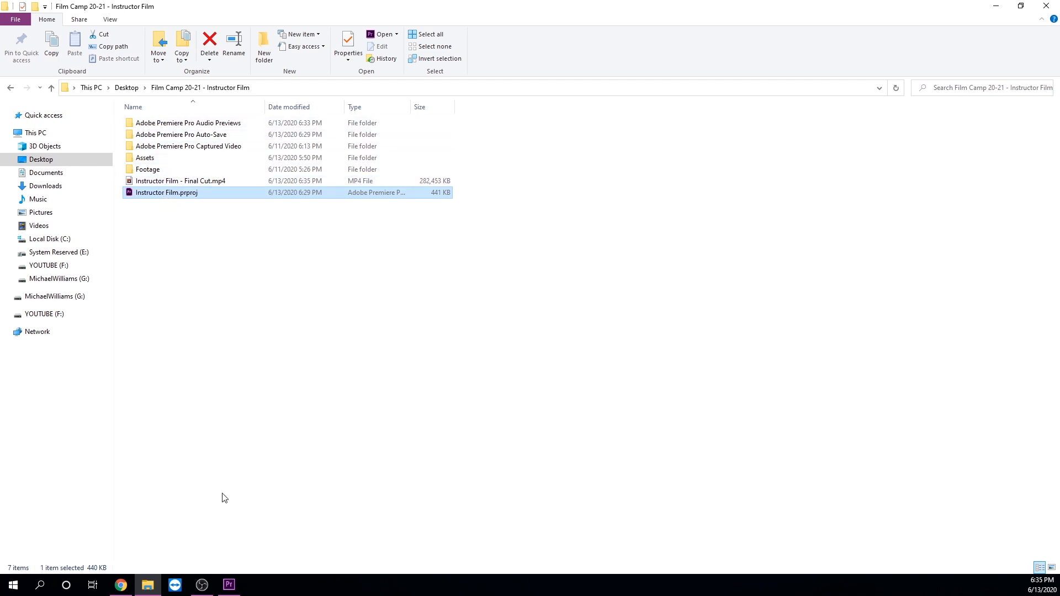
left_click(229, 586)
left_click(147, 585)
left_click(153, 182)
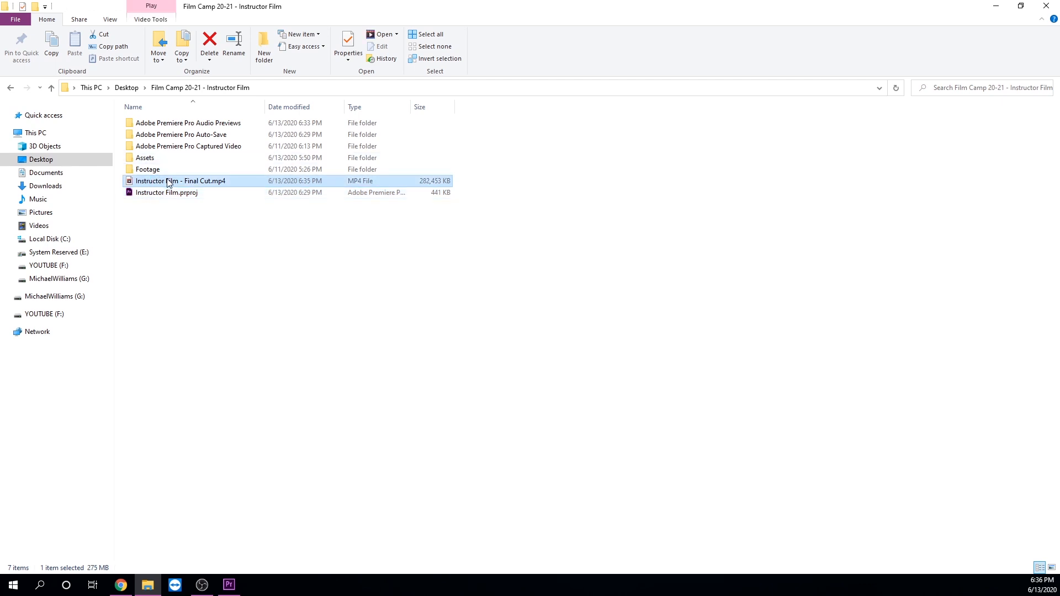